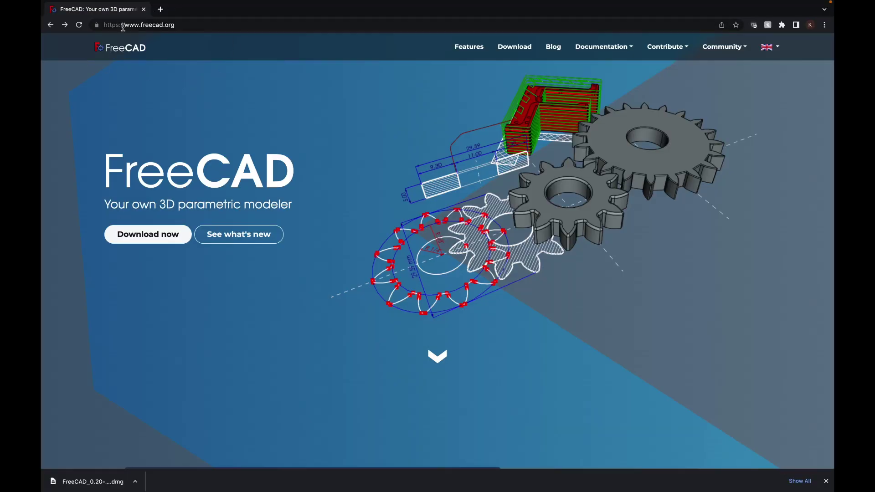
Go to the FreeCAD download page and download the 64-bit dmg for Mac.
left_click(147, 240)
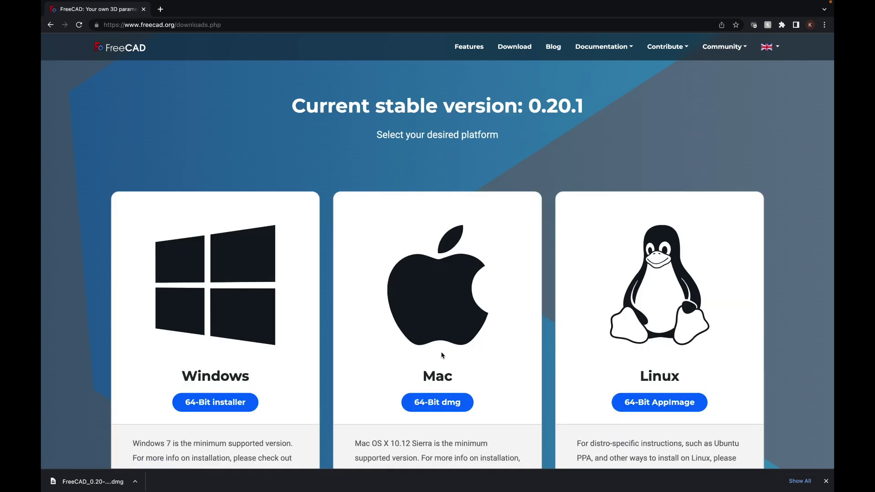
left_click(445, 410)
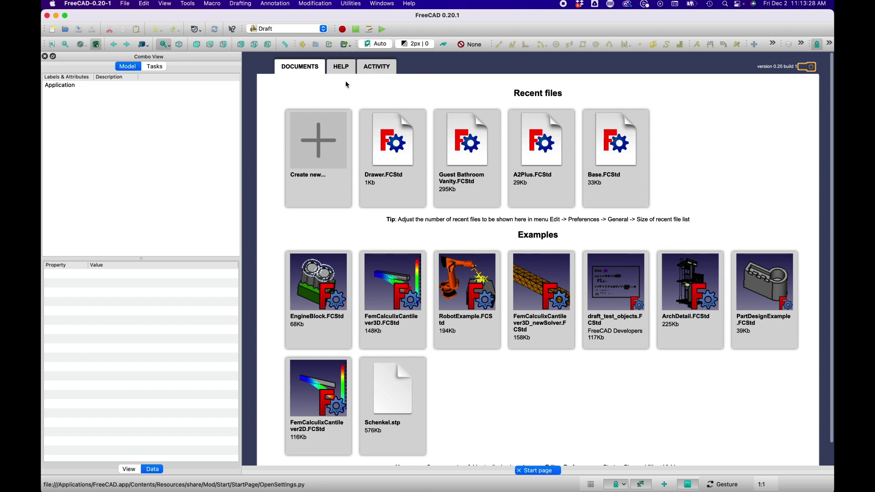
Switch to FreeCAD, create a new document and save it as Drawer Demo in the Drawer Demo folder.
left_click(324, 144)
left_click(69, 94)
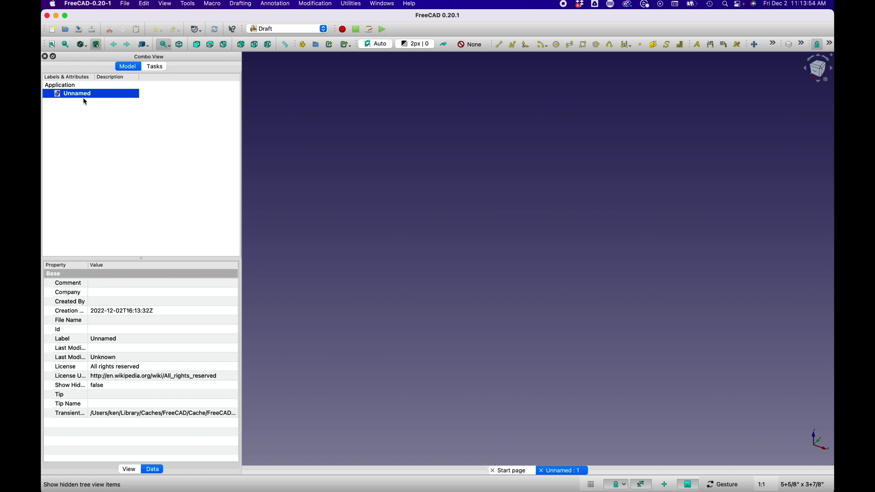
left_click(126, 4)
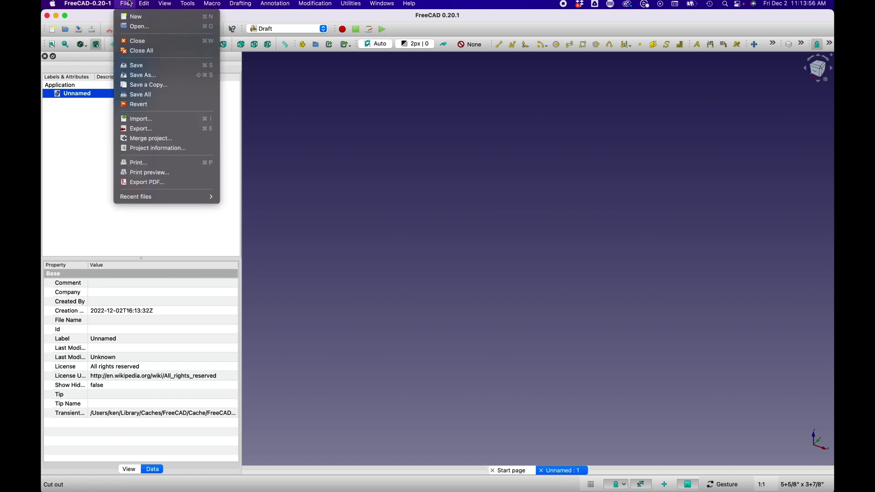
left_click(139, 66)
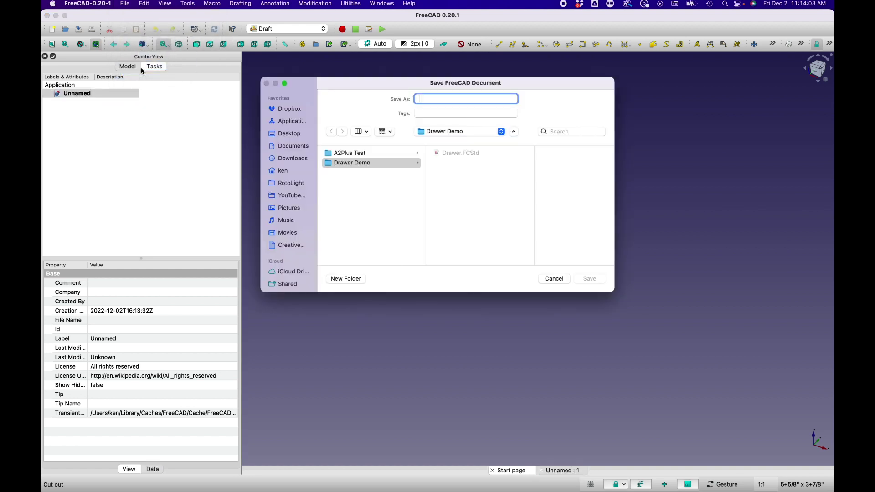
type("Drawer Demo")
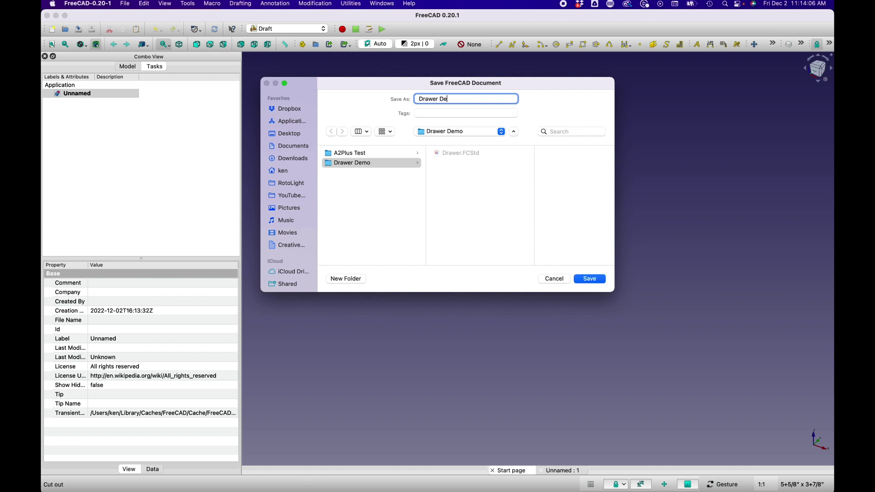
left_click(590, 278)
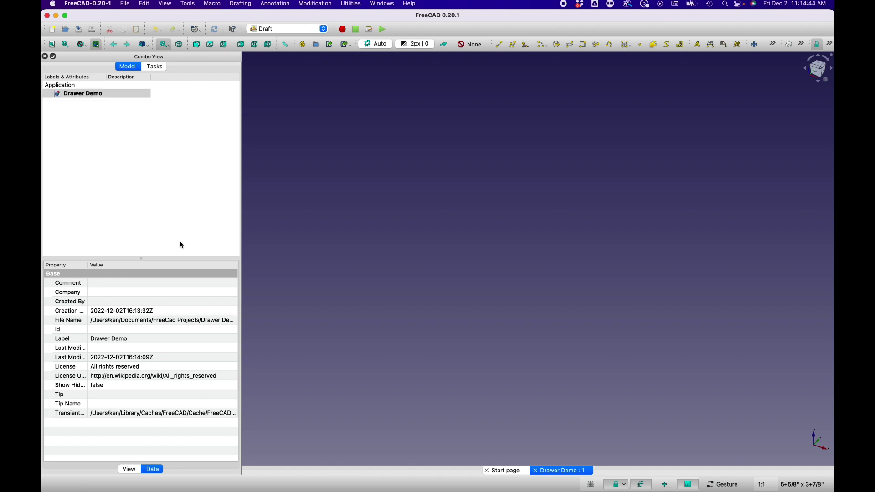
Switch to the Part Design workbench and create a new part in the Drawer Demo document.
left_click(323, 29)
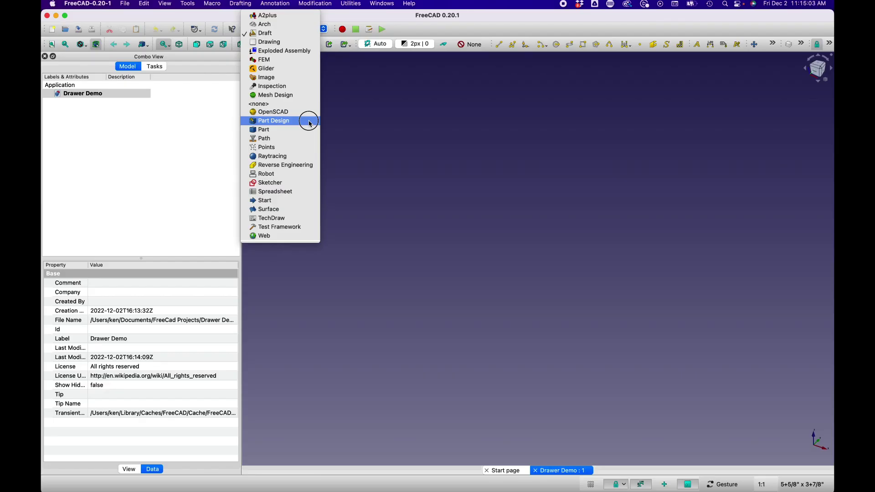
left_click(309, 121)
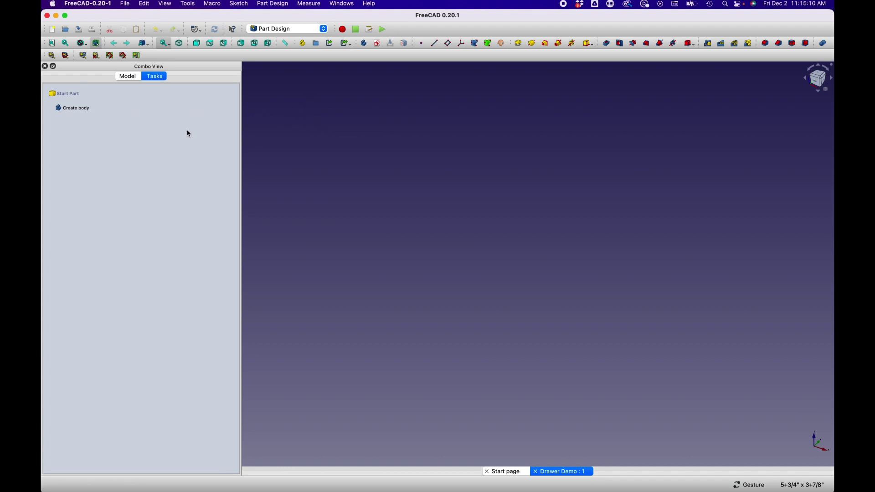
left_click(132, 77)
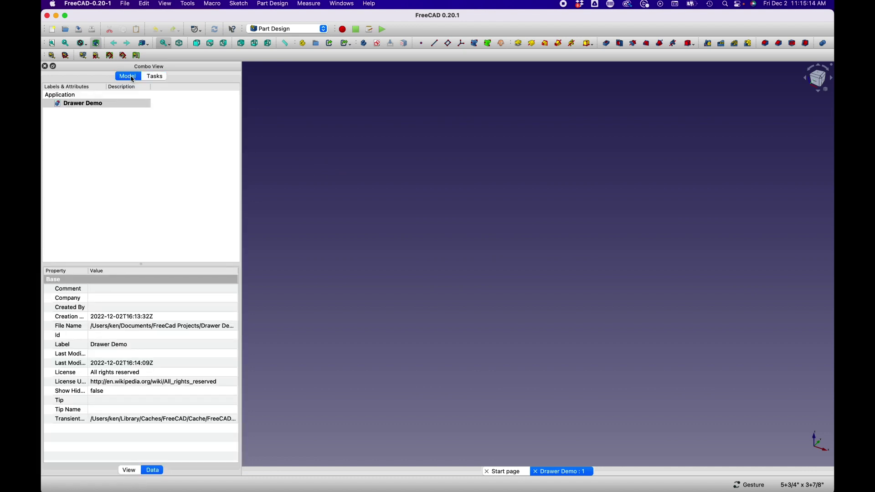
left_click(156, 77)
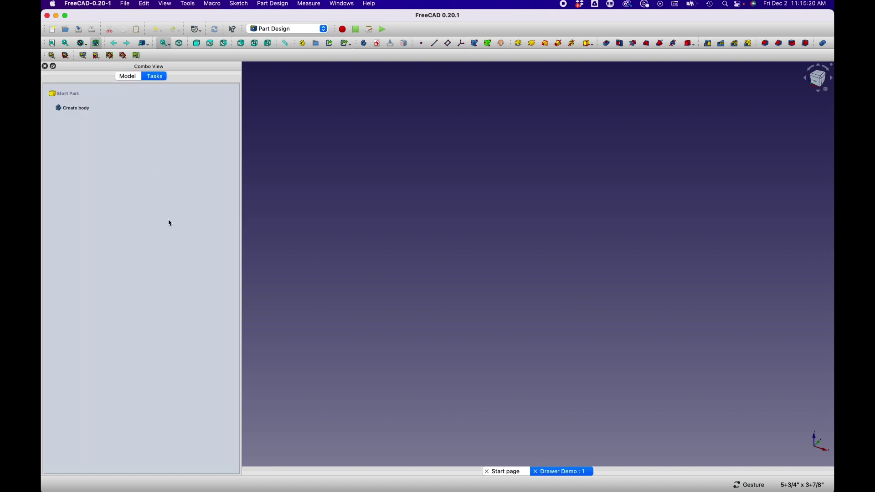
left_click(64, 94)
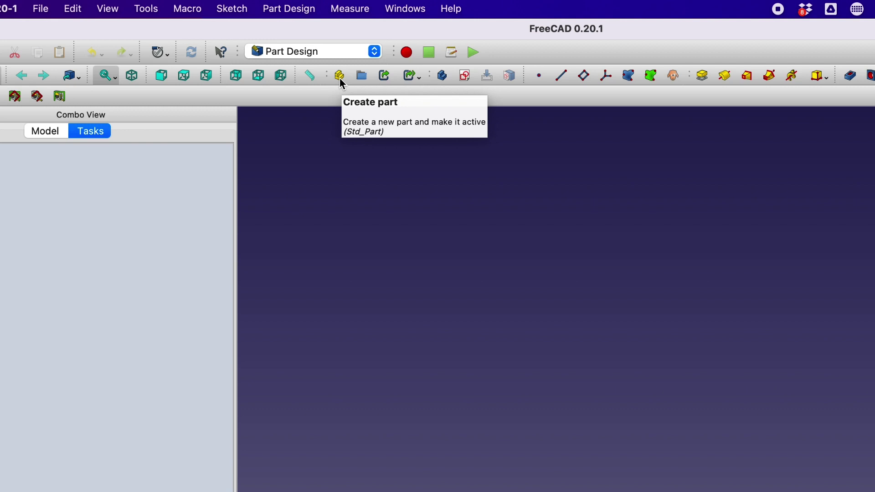
left_click(339, 77)
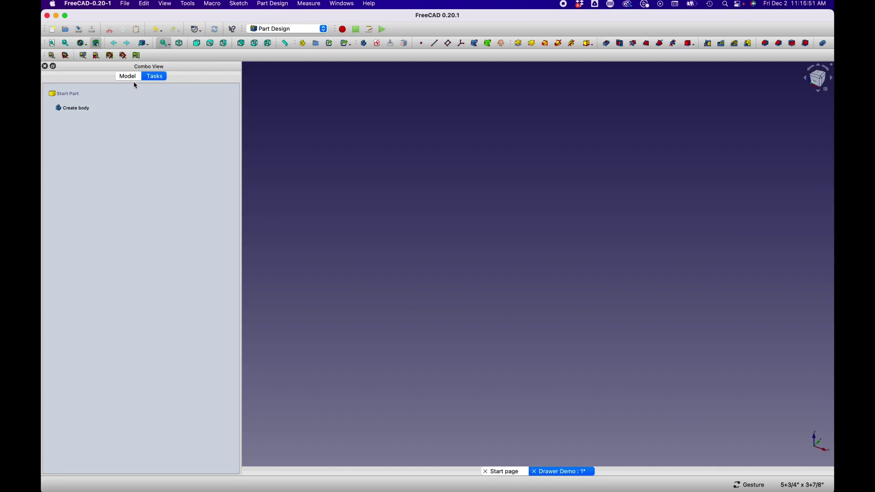
left_click(129, 76)
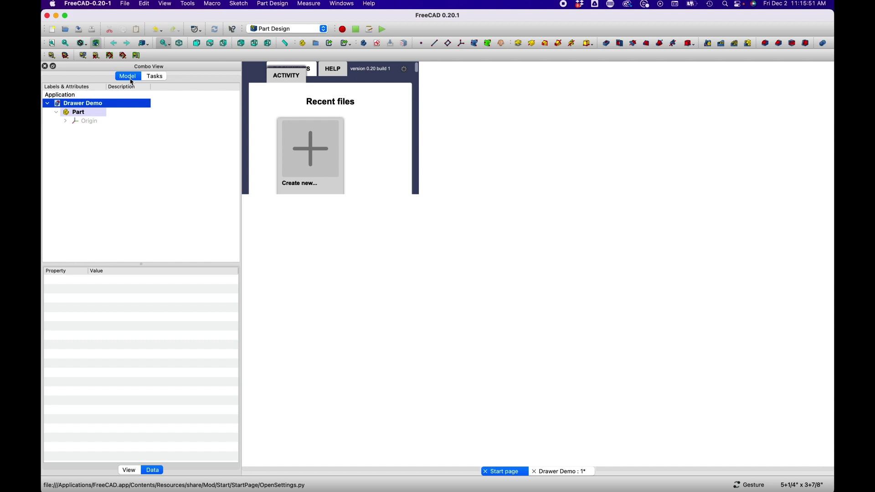
double_click(78, 114)
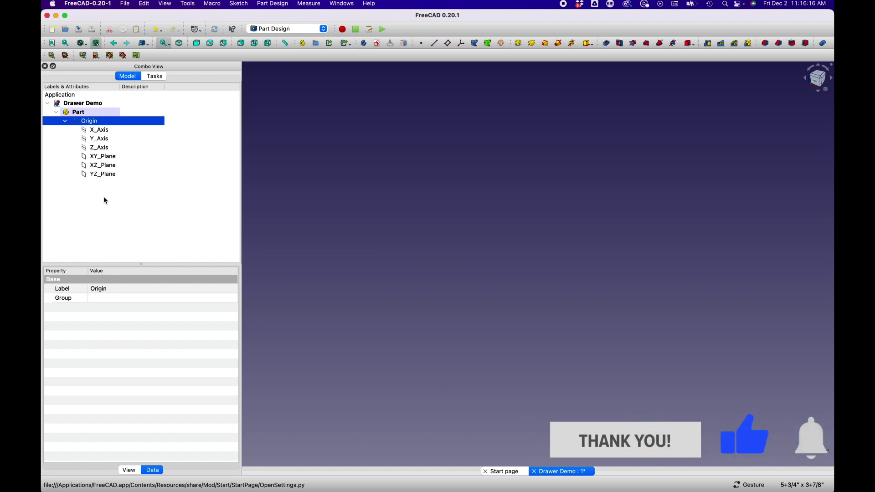
Create a body inside the part and rename the part Drawer Front.
left_click(81, 113)
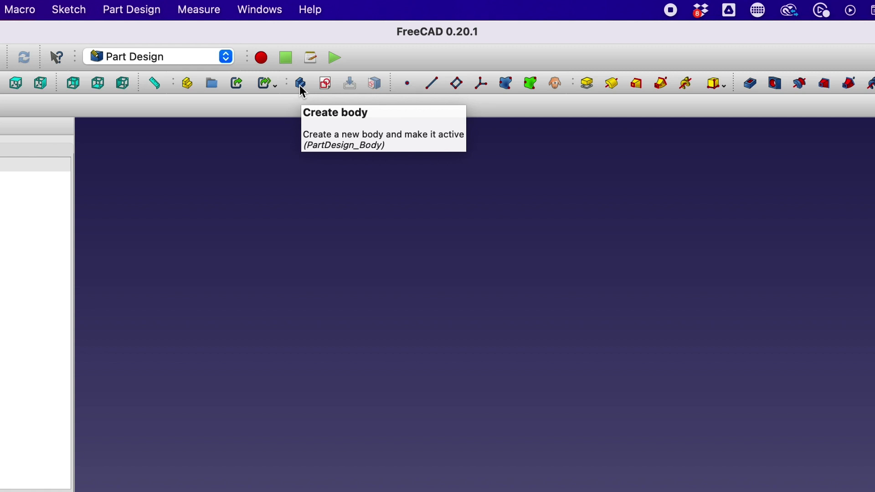
left_click(301, 85)
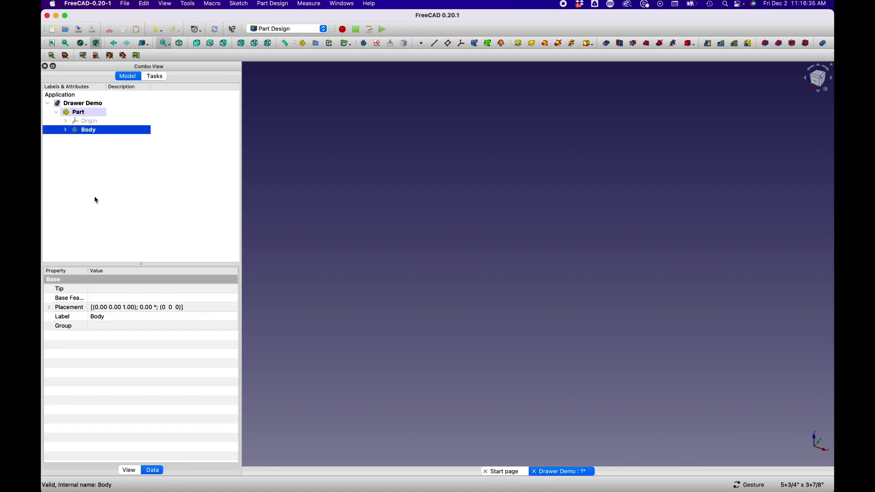
right_click(81, 116)
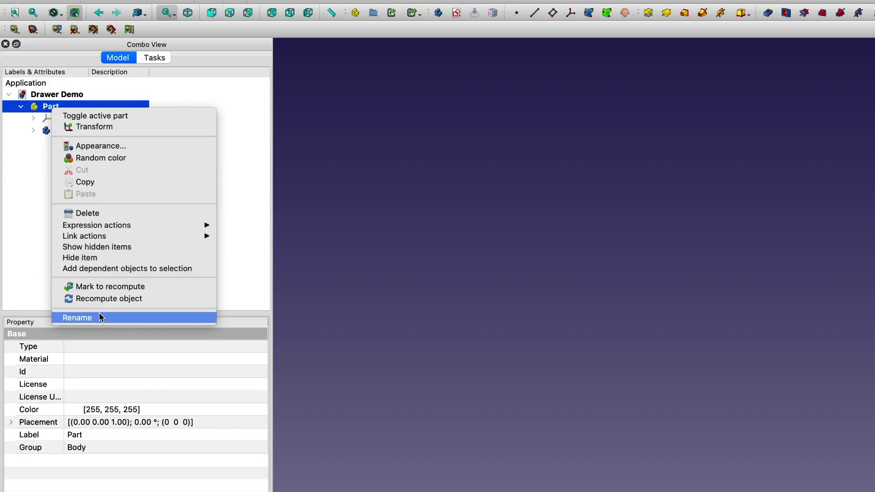
left_click(101, 317)
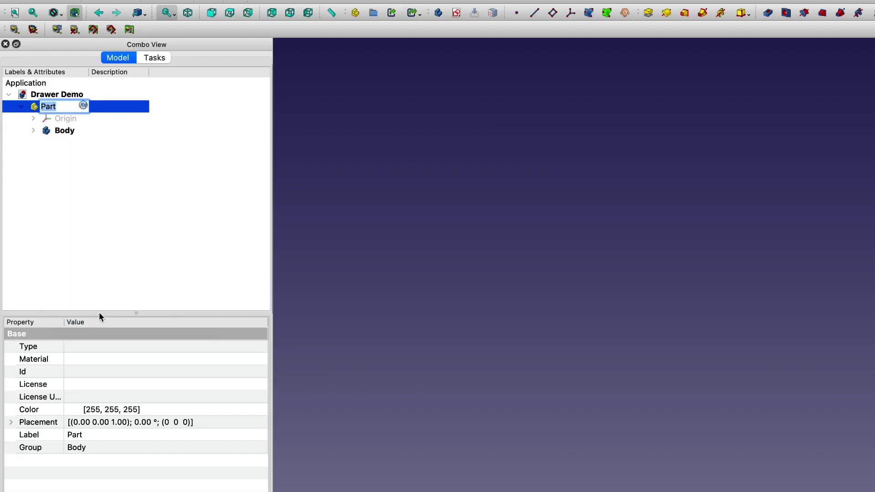
type("Drawer Fron")
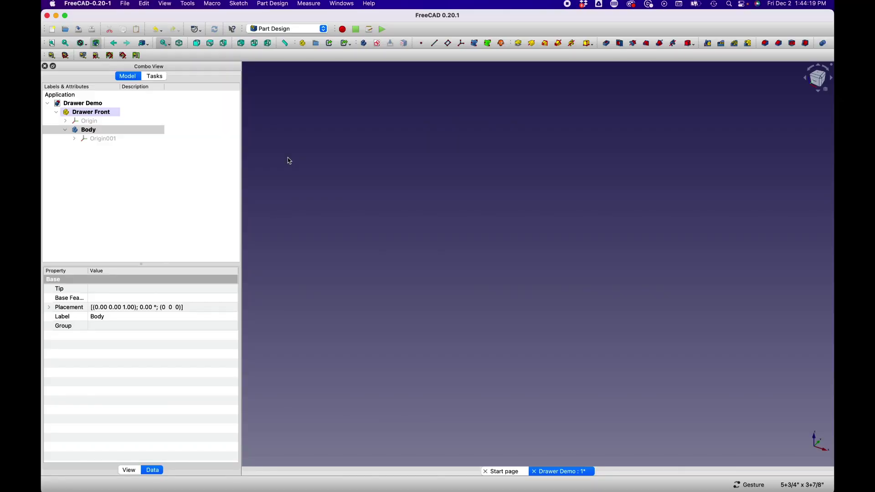
Create a new sketch in the Drawer Front's body on the XZ base plane.
left_click(86, 132)
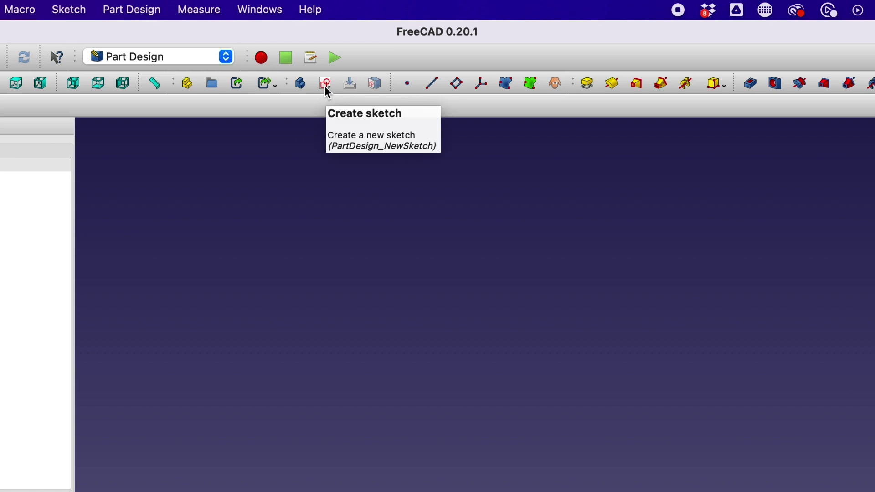
left_click(327, 86)
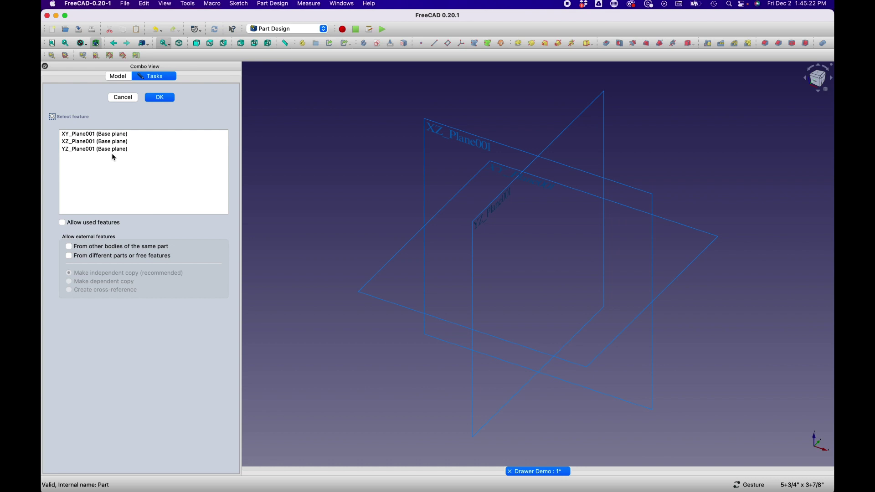
left_click(91, 144)
left_click(160, 98)
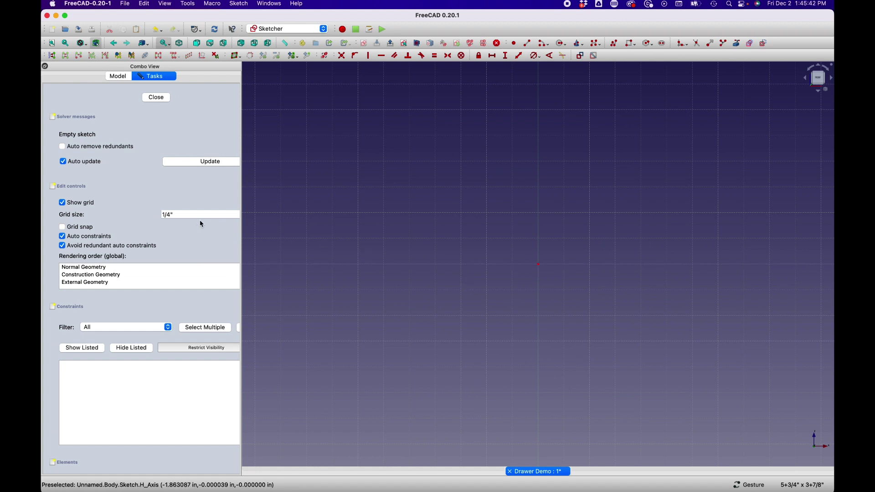
Set the sketch grid size to 1".
left_click(170, 217)
key("BackSpace")
key("BackSpace")
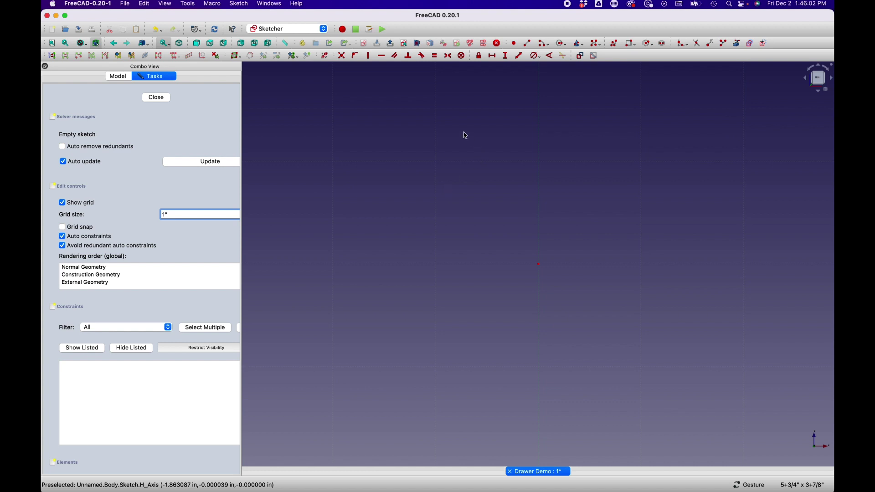
Sketch a rectangle about 2+1/2" wide that encloses the sketch origin.
left_click(630, 43)
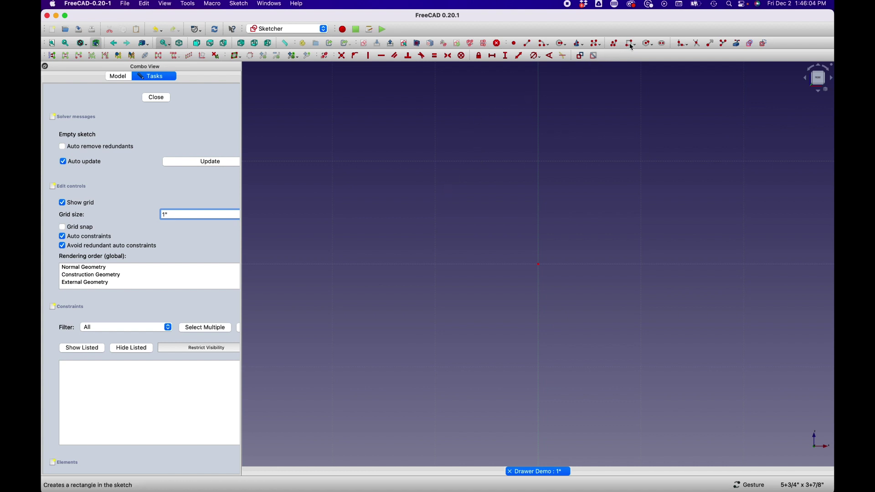
left_click(427, 220)
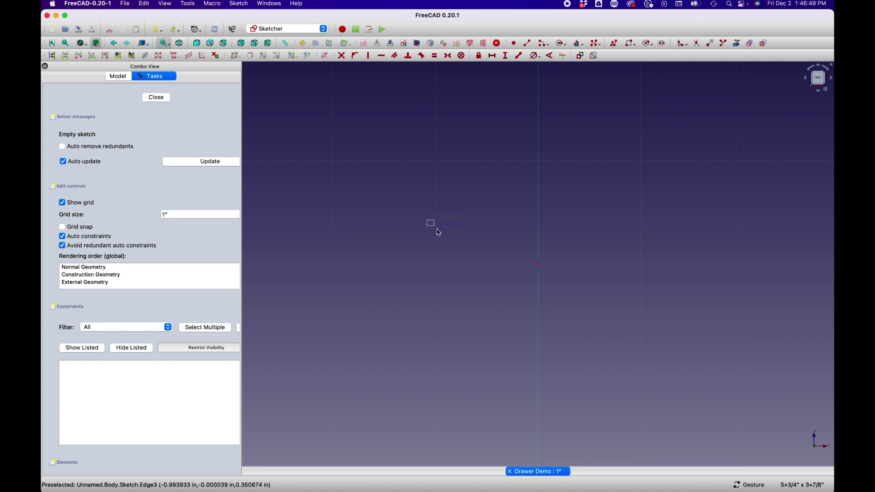
left_click(682, 347)
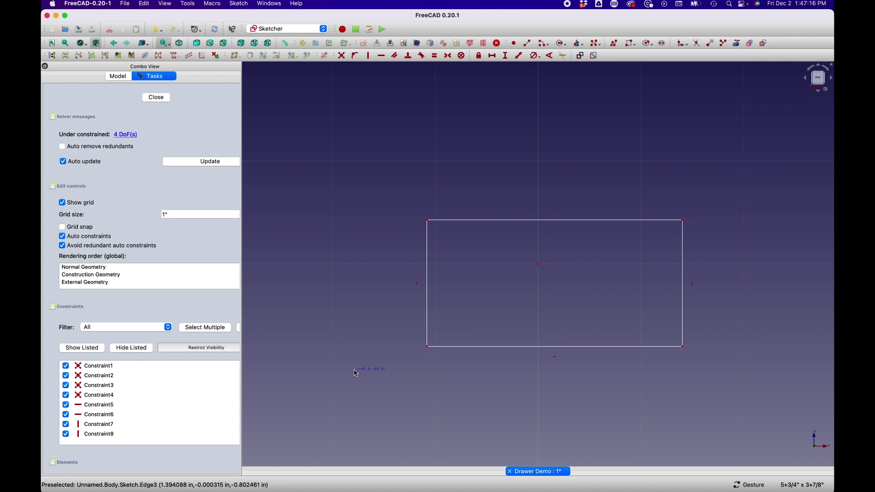
Constrain the horizontal length of the rectangle's upper edge to 10".
scroll(359, 274, "down", 2)
scroll(322, 158, "up", 1)
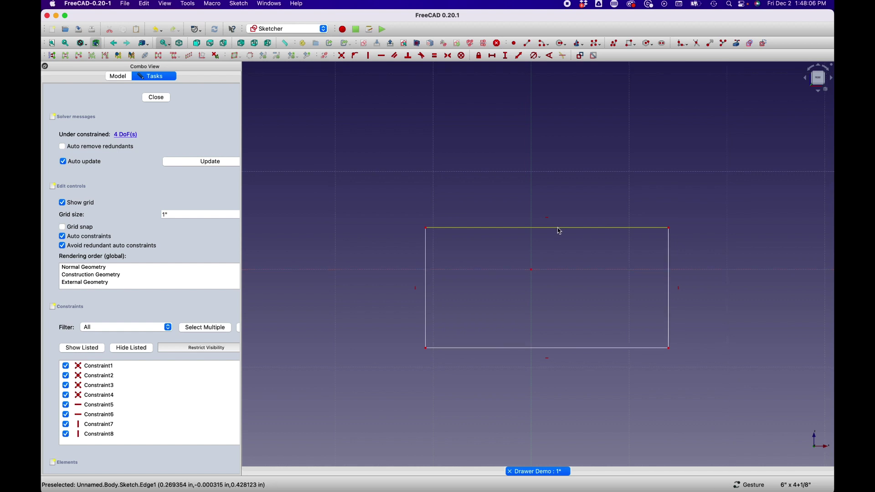
scroll(559, 231, "down", 1)
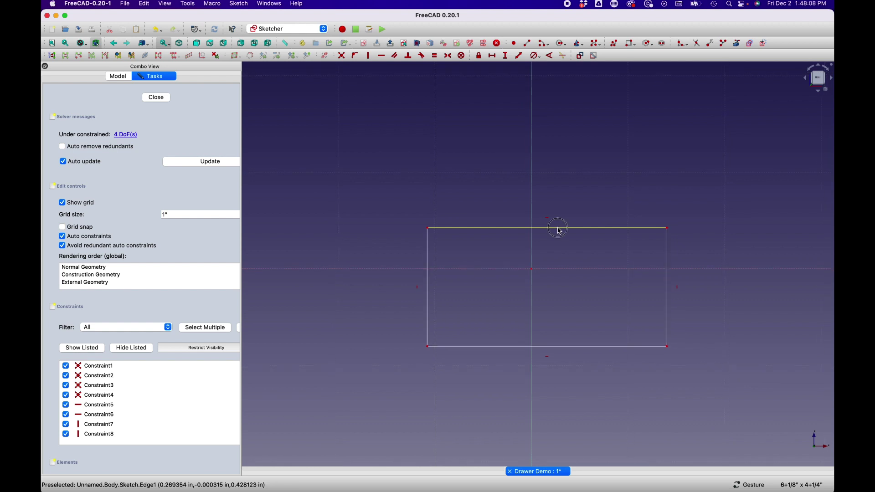
left_click(559, 230)
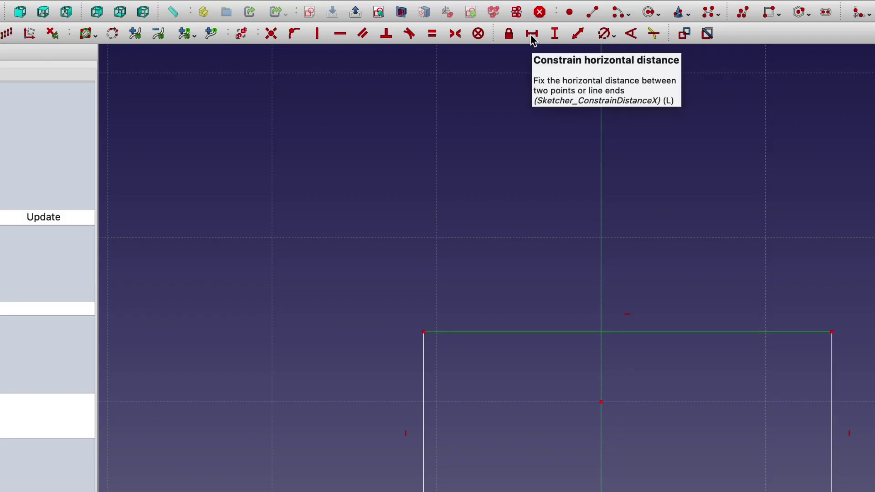
left_click(532, 34)
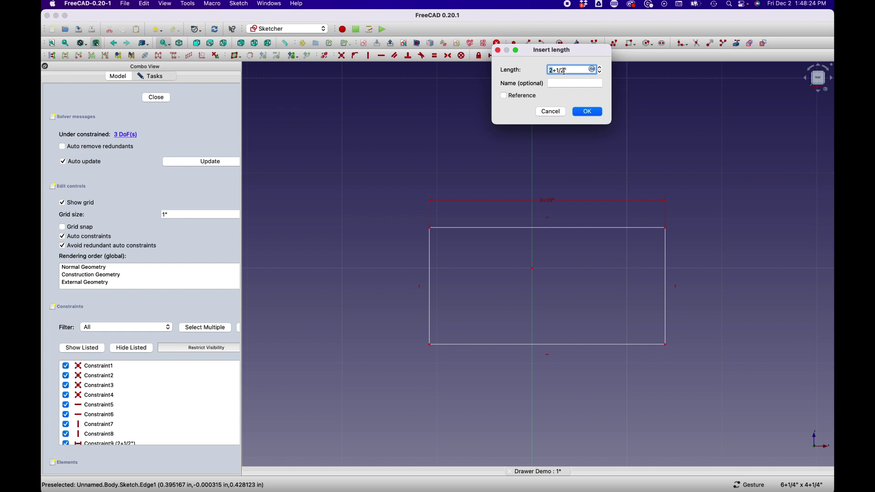
type("10")
left_click(588, 112)
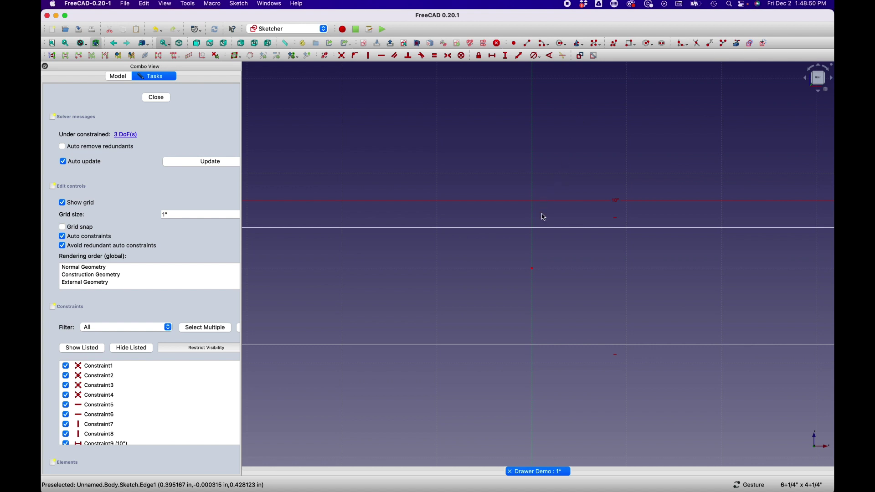
scroll(544, 217, "down", 3)
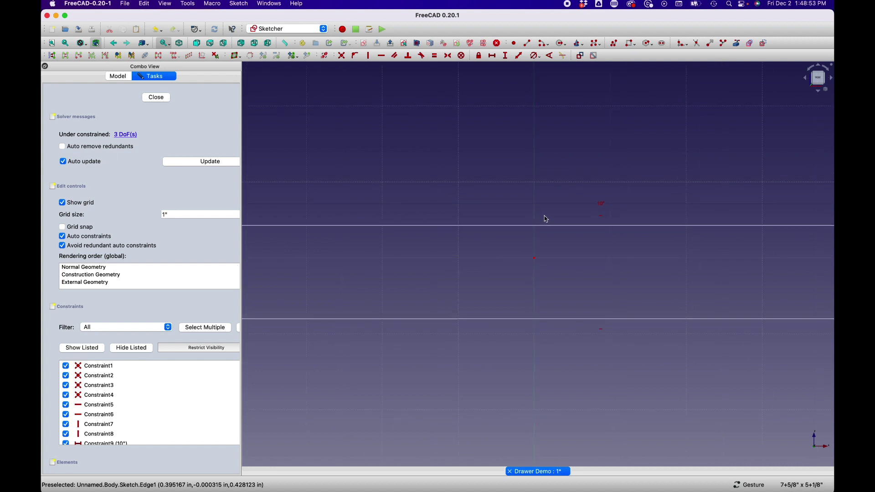
scroll(545, 219, "down", 3)
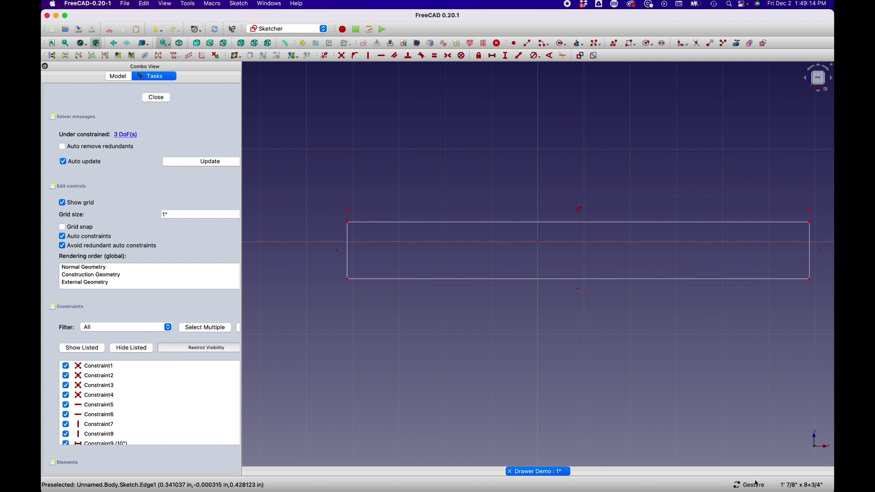
mouse_move(754, 487)
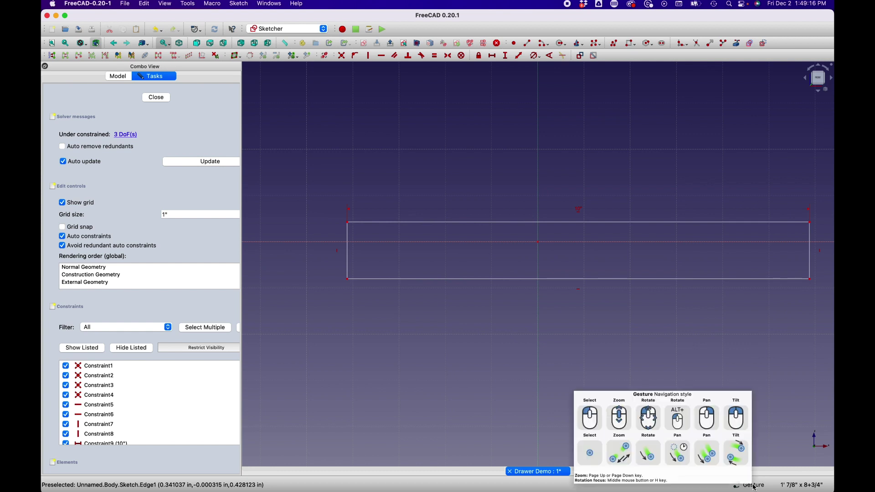
Choose Gesture as the mouse navigation style and review its pan, zoom and rotate controls.
left_click(755, 488)
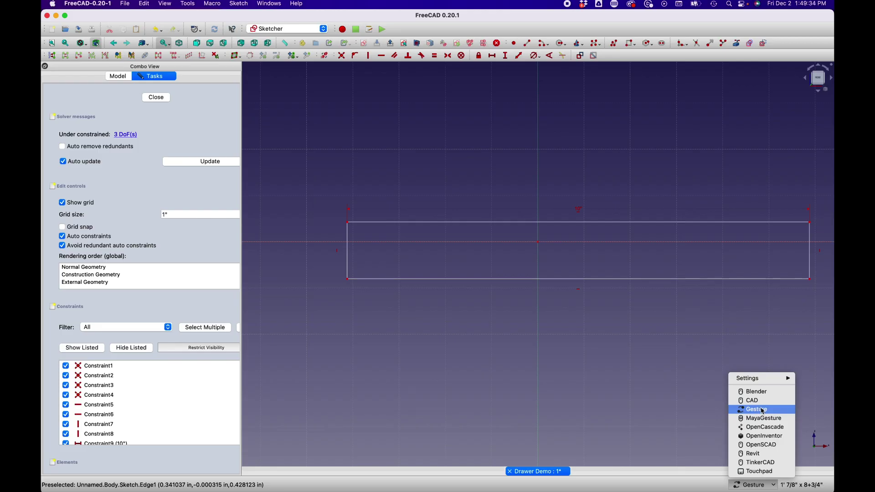
left_click(763, 410)
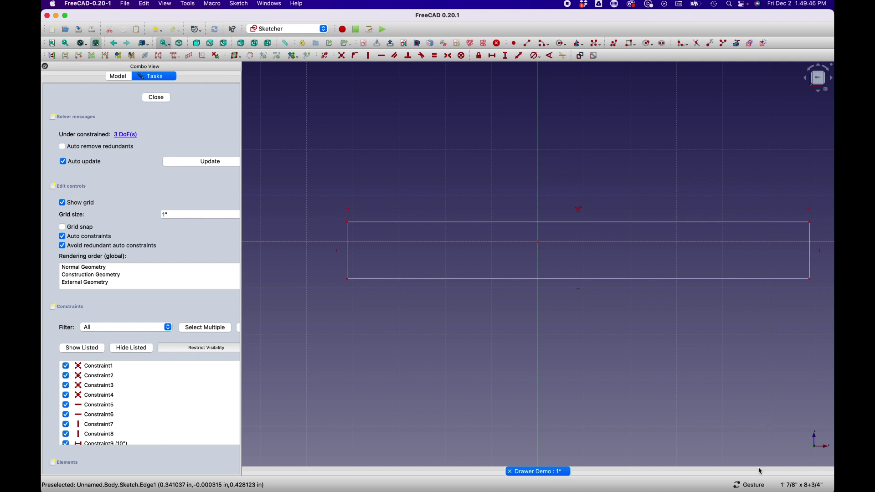
mouse_move(754, 486)
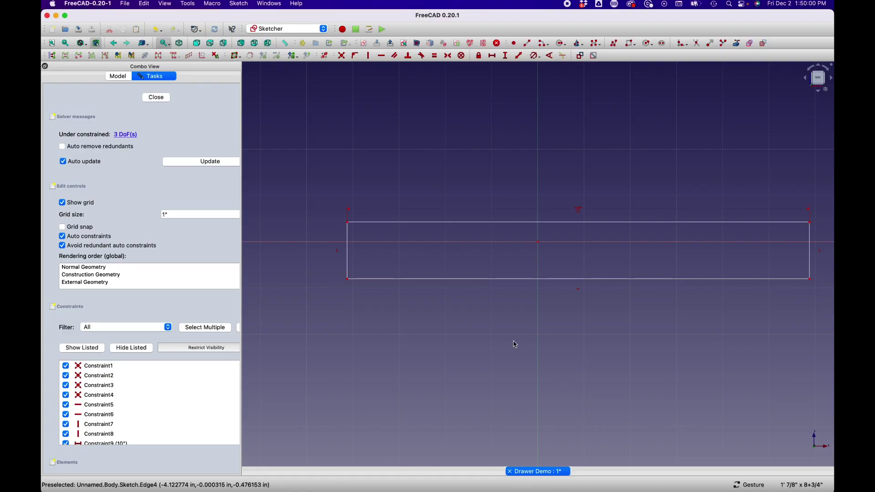
Constrain the vertical length of the rectangle's left edge to 4".
left_click(349, 254)
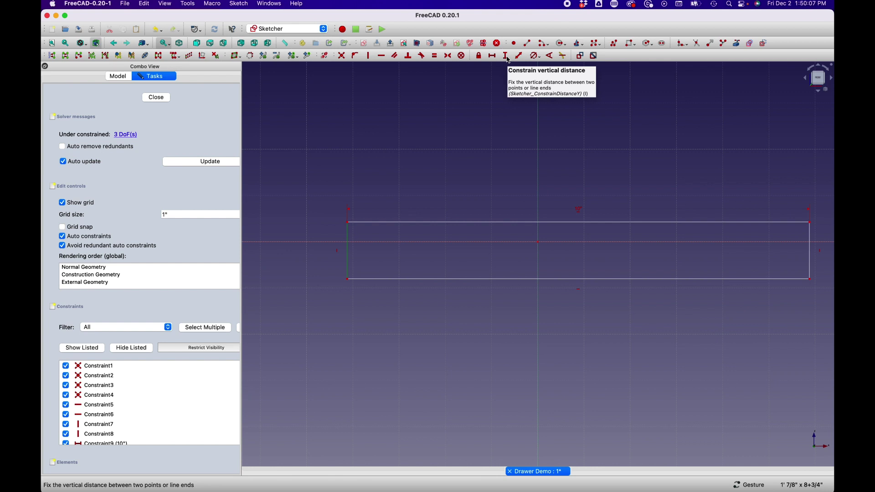
left_click(507, 58)
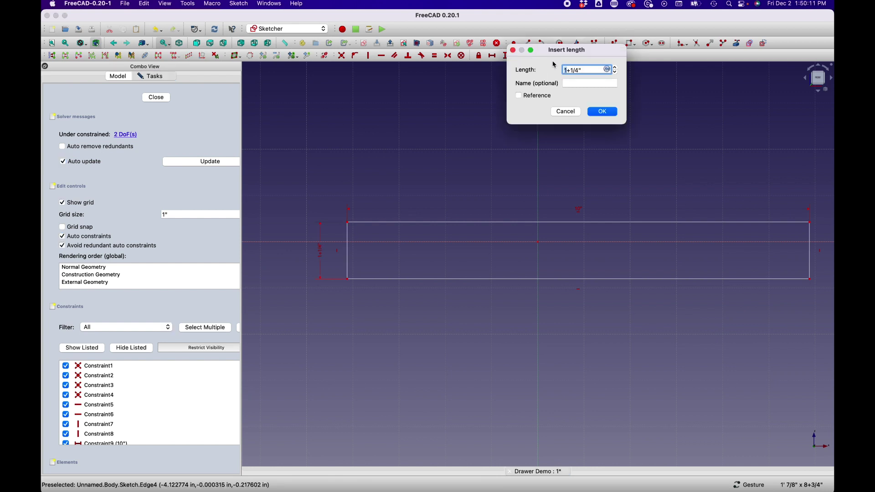
left_click_drag(579, 67, 557, 70)
type("4")
left_click(601, 112)
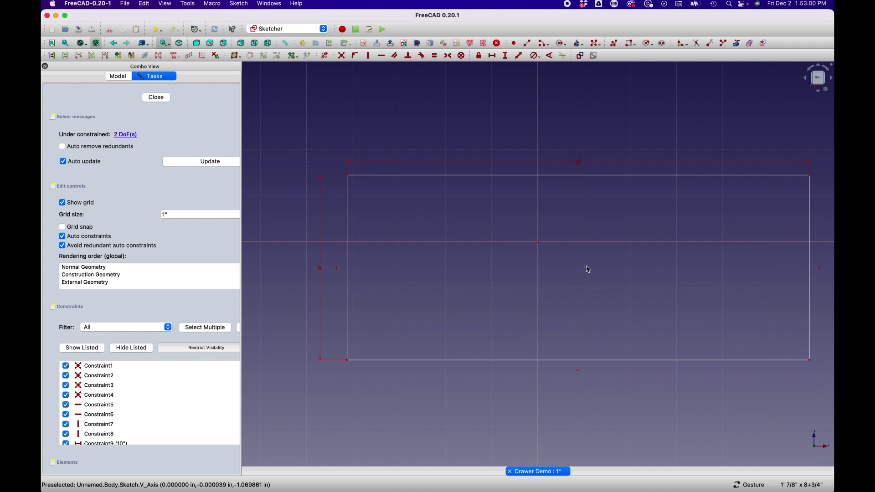
Constrain the horizontal distance between the rectangle's upper-left corner and the sketch origin to 10/2 inches.
left_click(348, 176)
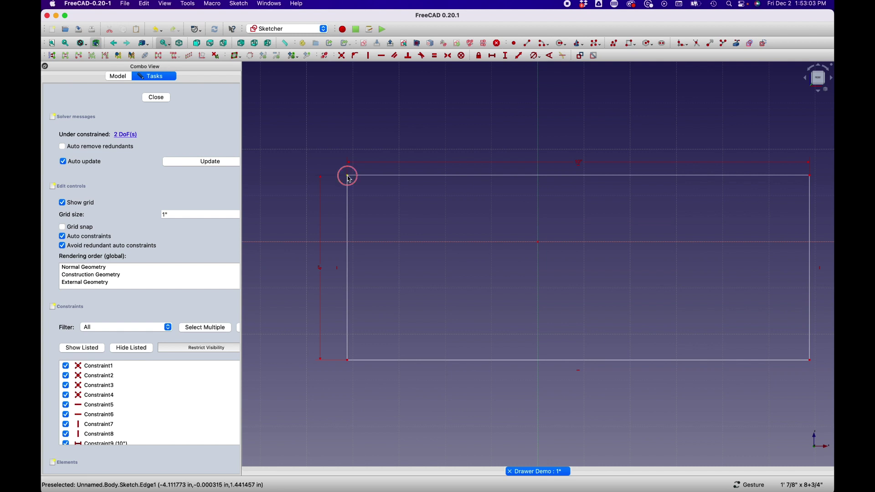
left_click(538, 243)
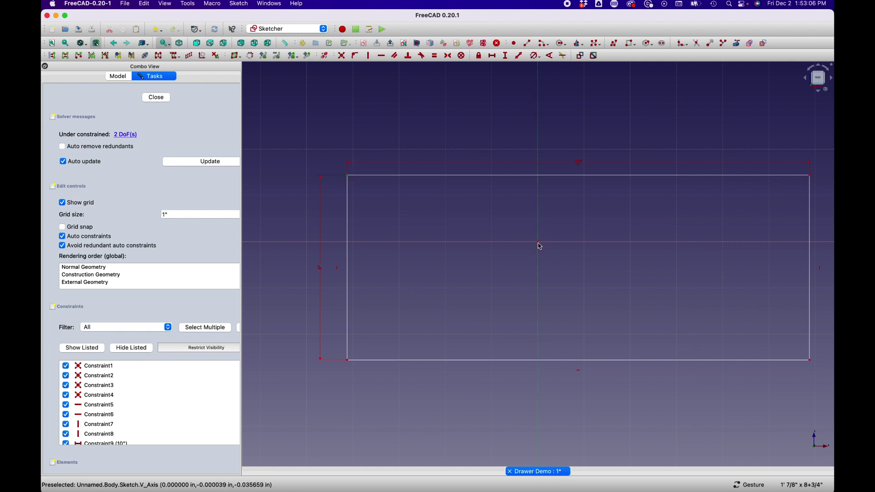
left_click(492, 56)
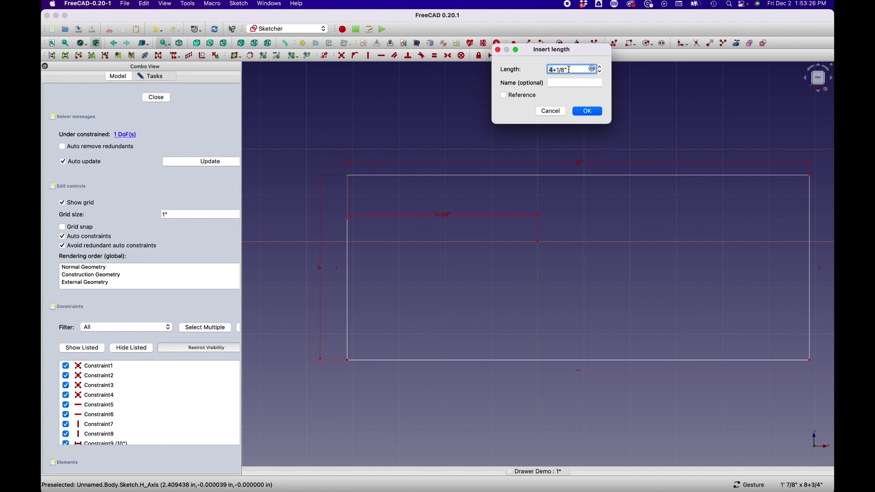
left_click(563, 70)
left_click_drag(563, 70, 538, 74)
type("5")
key("BackSpace")
type("10/2")
left_click(592, 111)
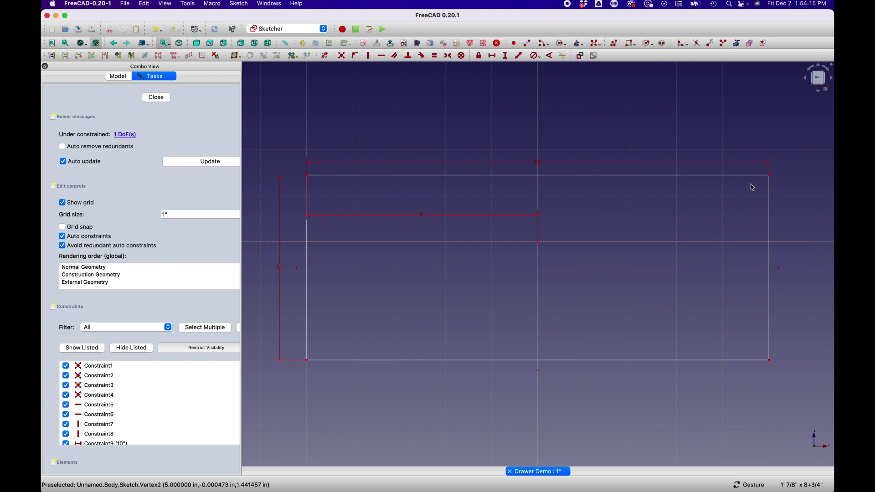
Constrain the vertical distance between the rectangle's upper-right corner and the origin to 2", and close the sketch.
left_click(771, 177)
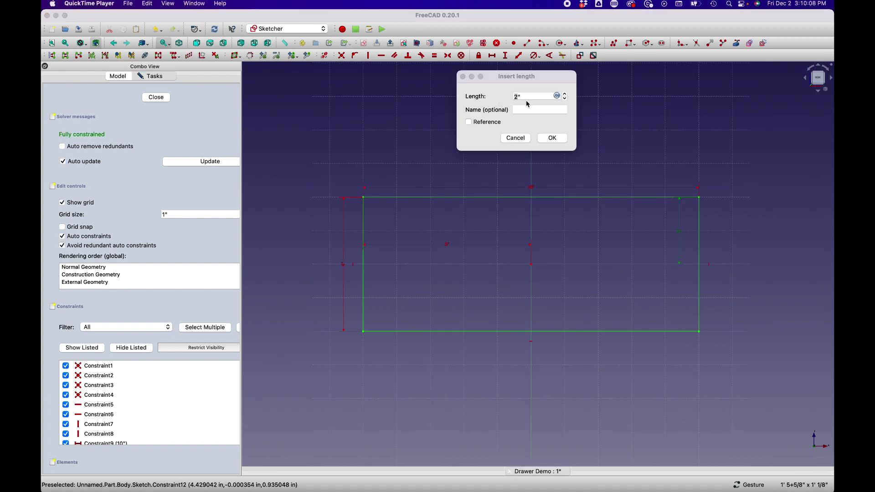
left_click(553, 137)
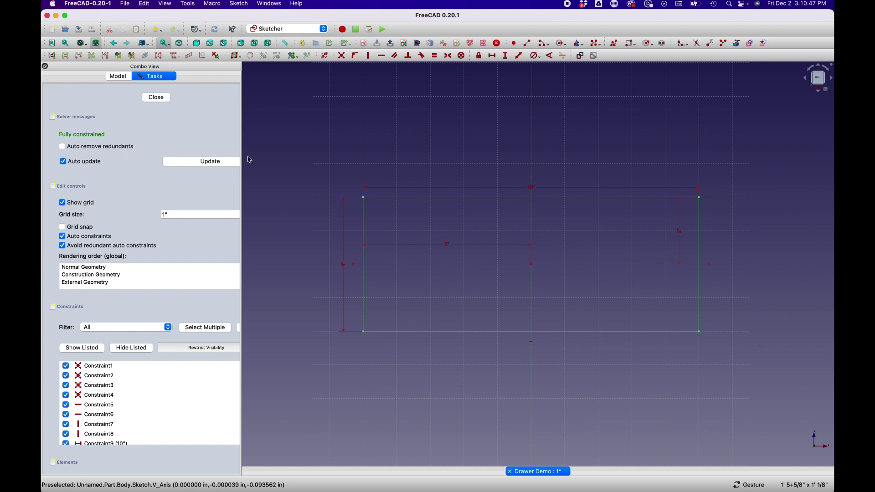
left_click(156, 99)
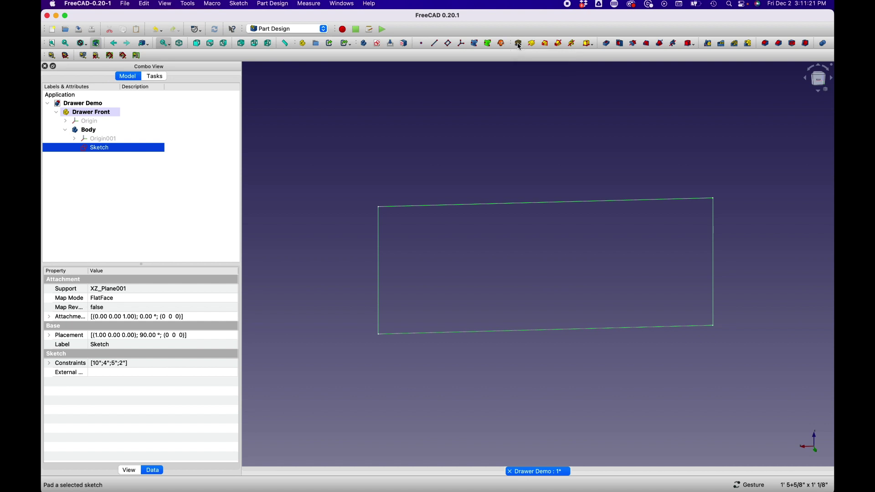
Pad the Drawer Front's rectangular sketch to a length of 1/2" along the sketch normal.
left_click(556, 68)
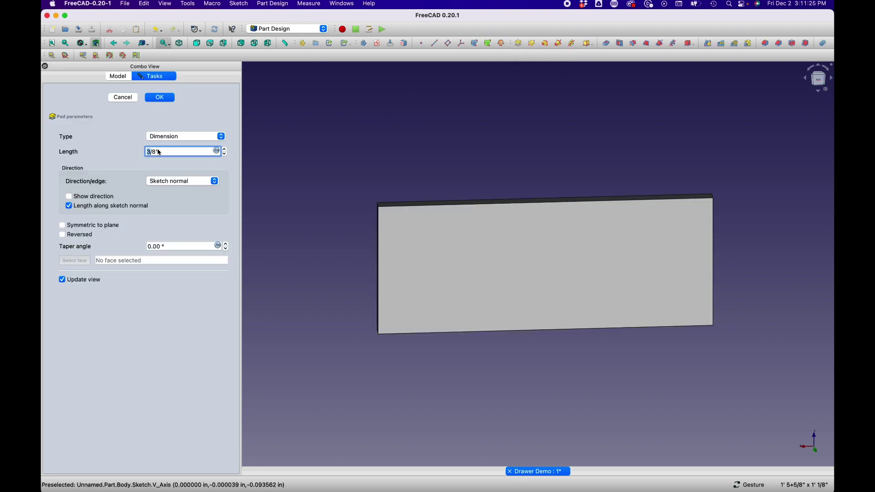
left_click_drag(156, 152, 147, 155)
type("1/2")
left_click(161, 100)
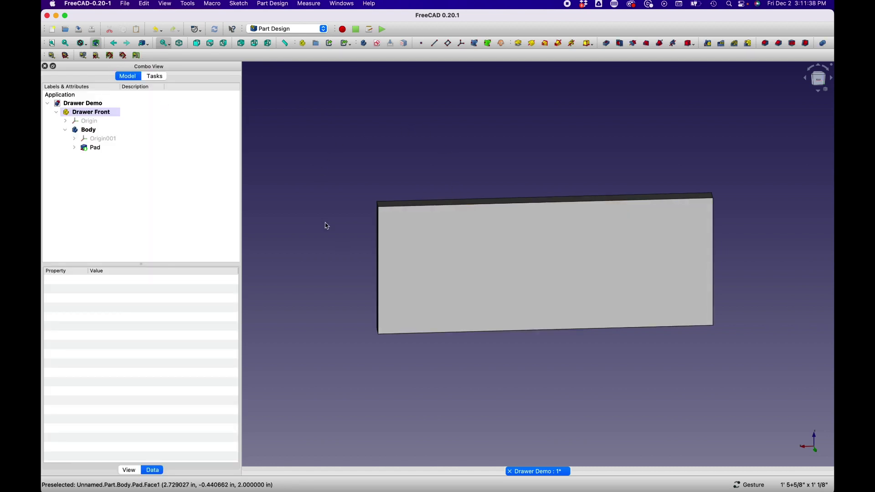